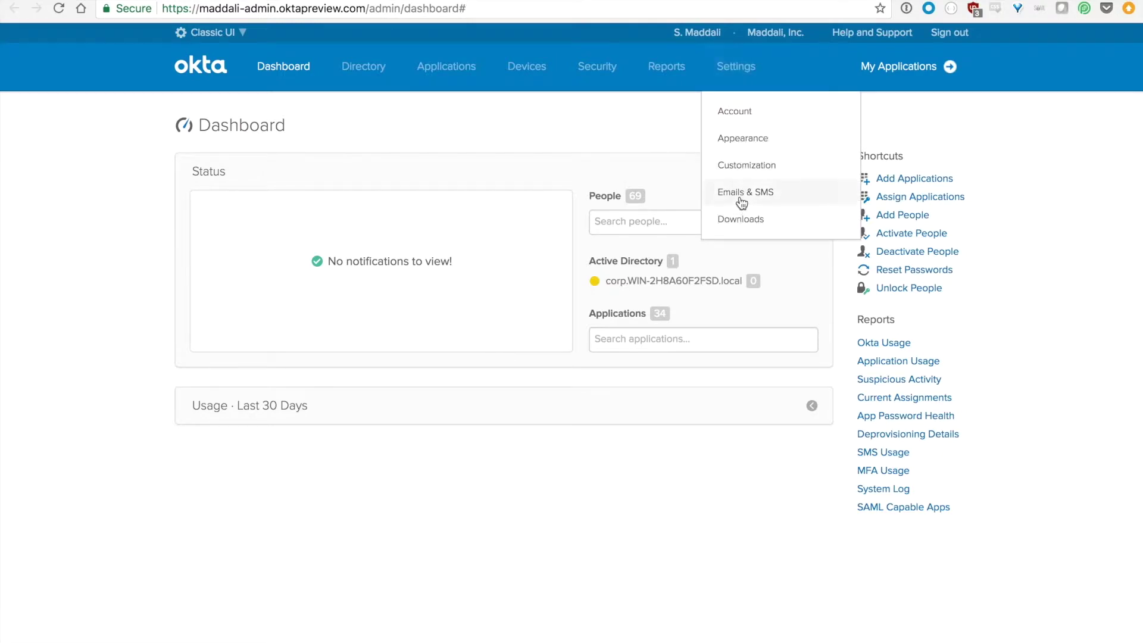
Browse the Emails & SMS templates, then edit the default AD User Activation email.
left_click(739, 202)
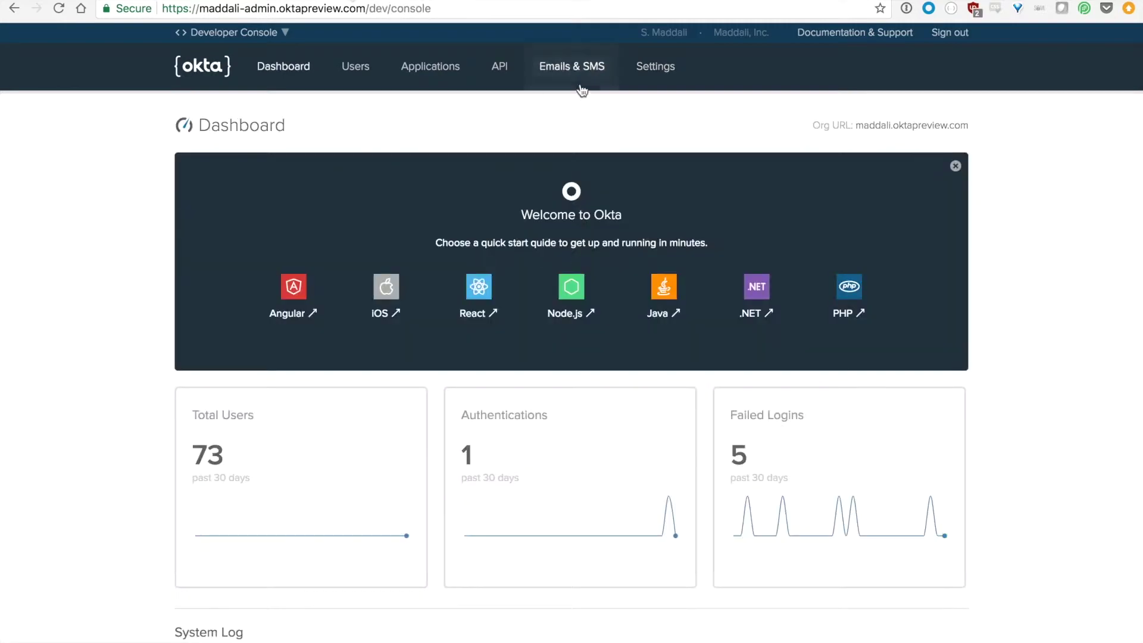
left_click(578, 67)
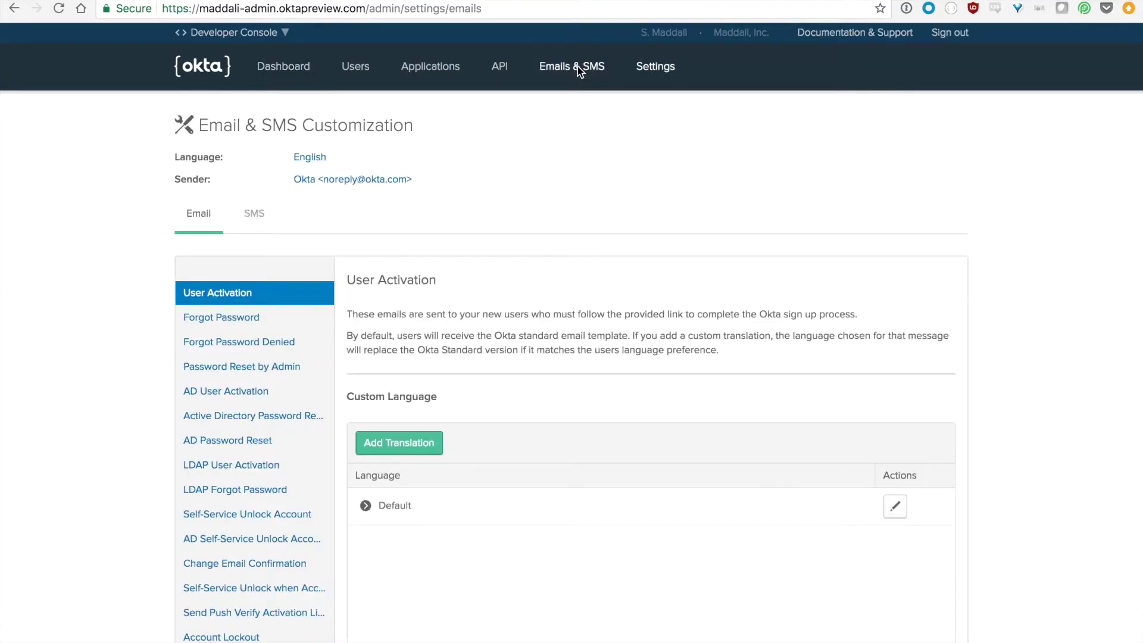
scroll(106, 328, "down", 2)
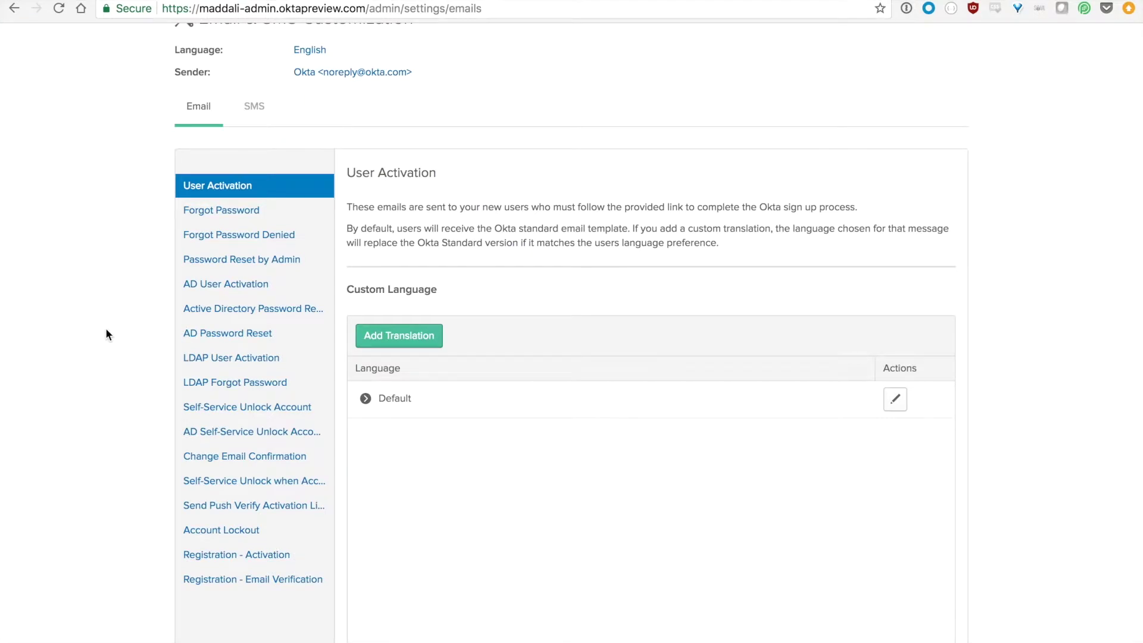
left_click(206, 284)
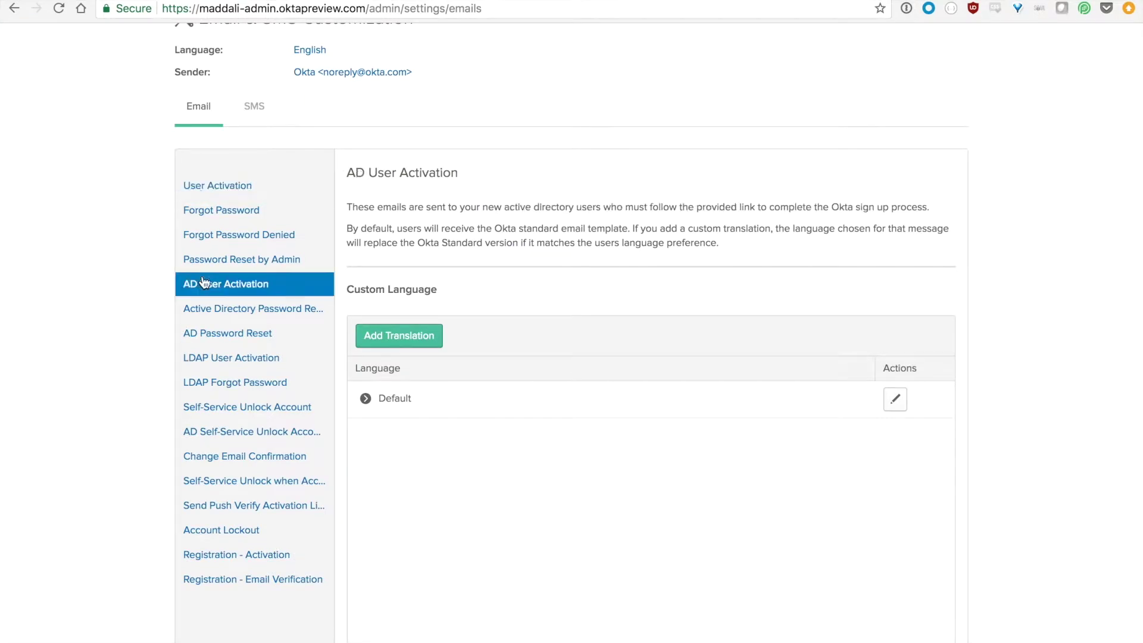
left_click(230, 382)
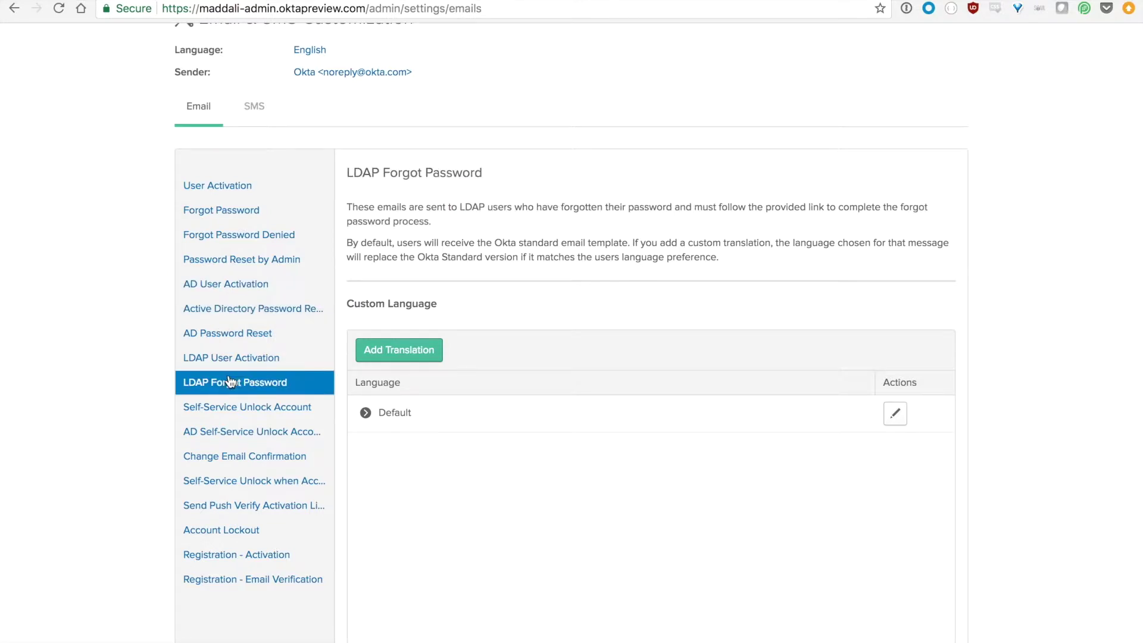
left_click(239, 530)
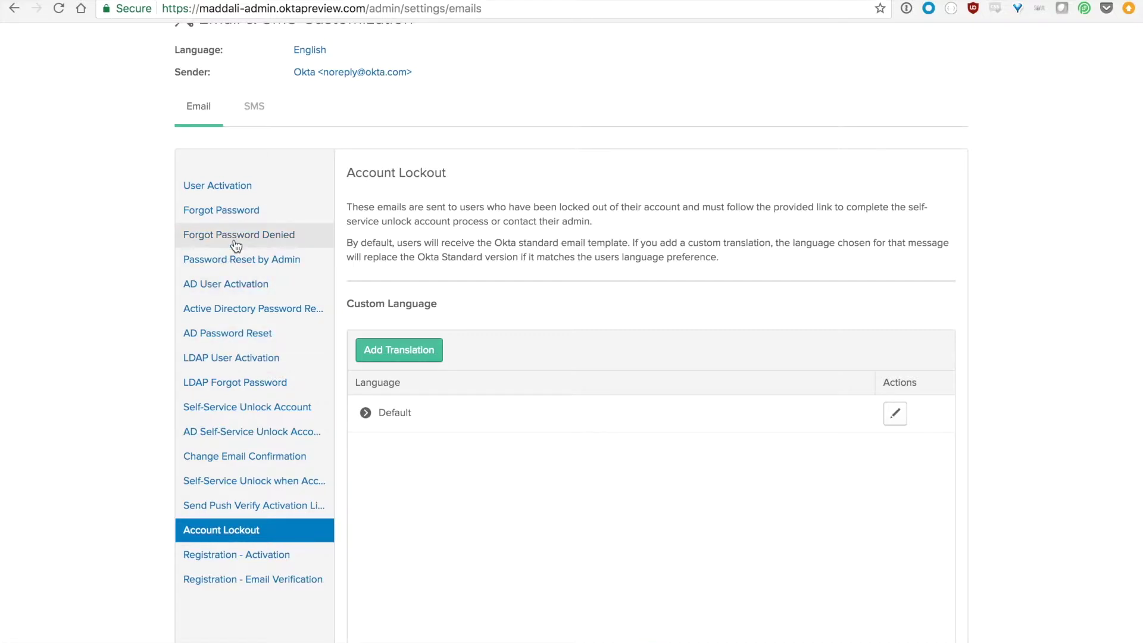
left_click(238, 287)
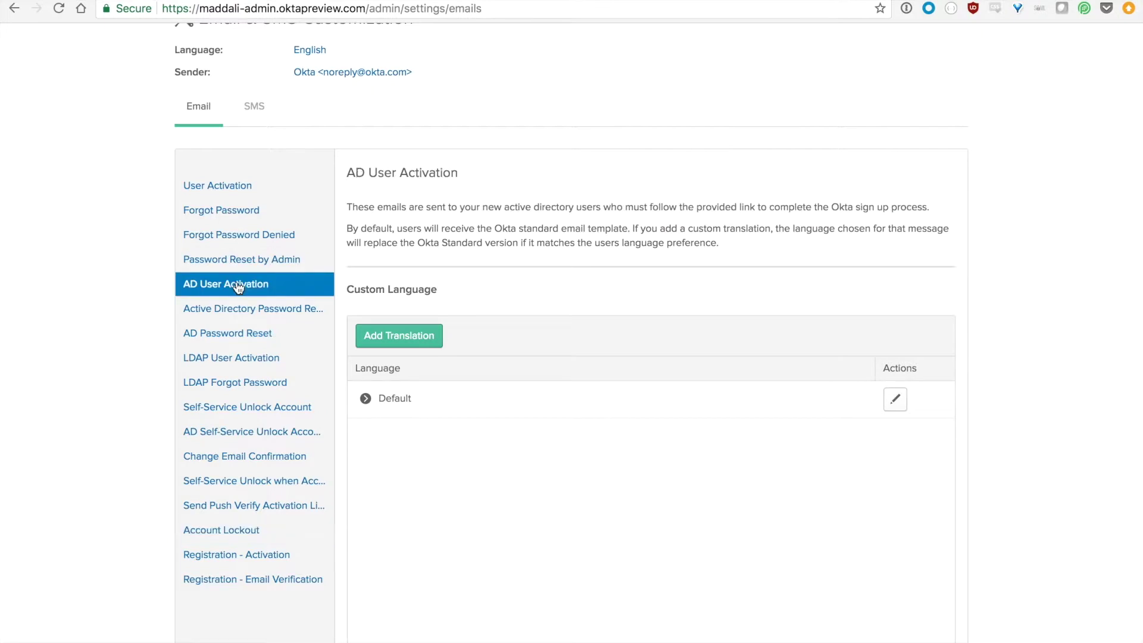
left_click(895, 400)
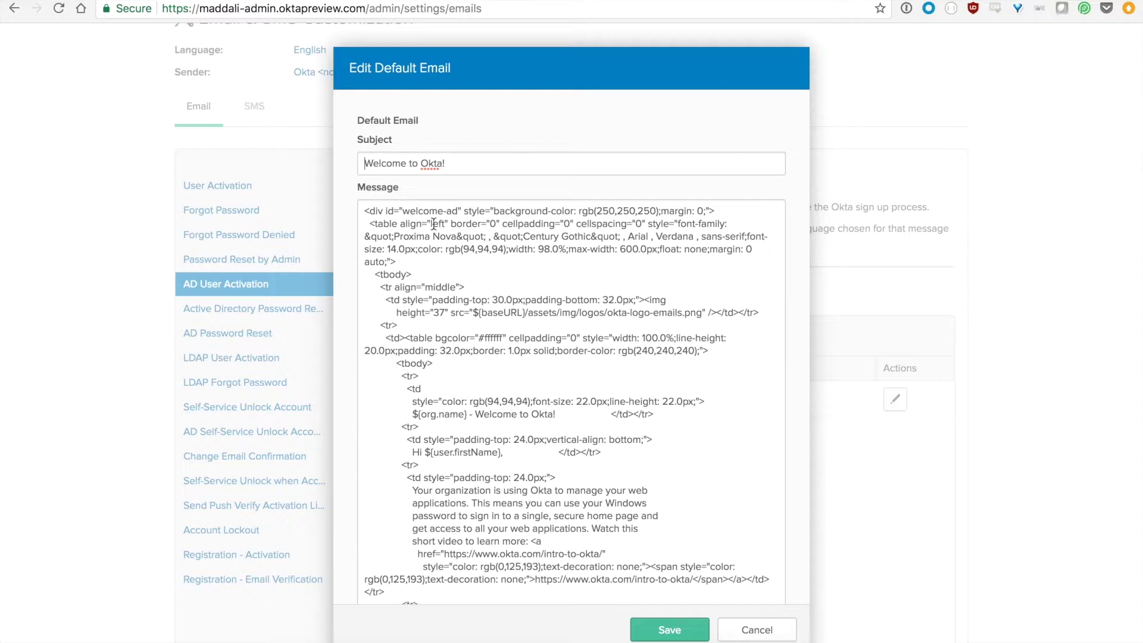
left_click_drag(433, 224, 515, 259)
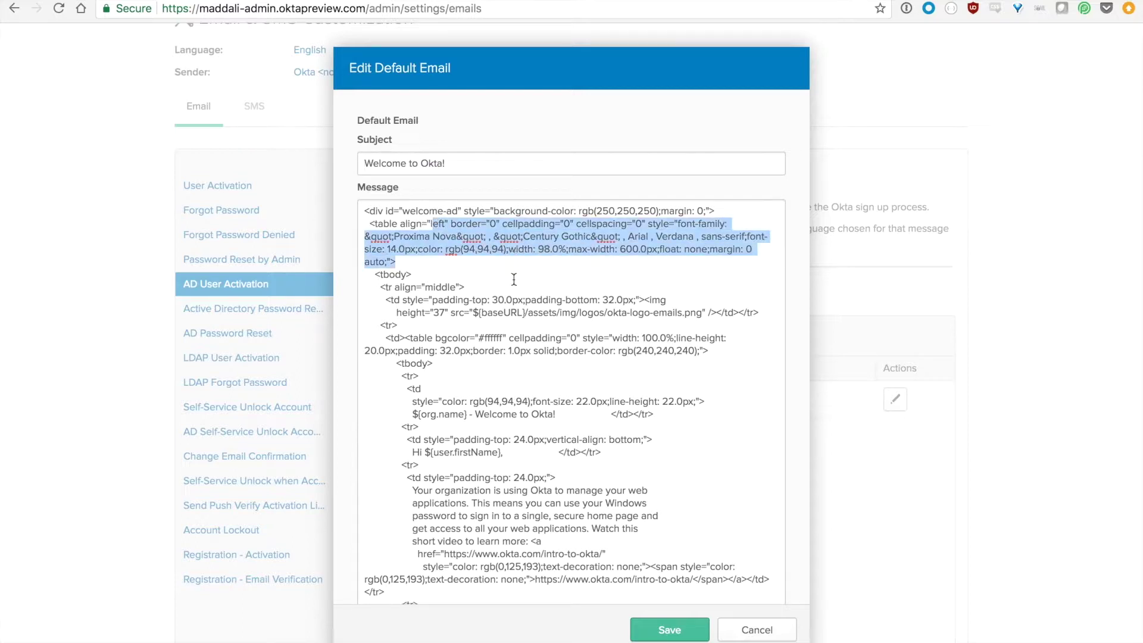
left_click(492, 337)
left_click_drag(444, 401, 609, 402)
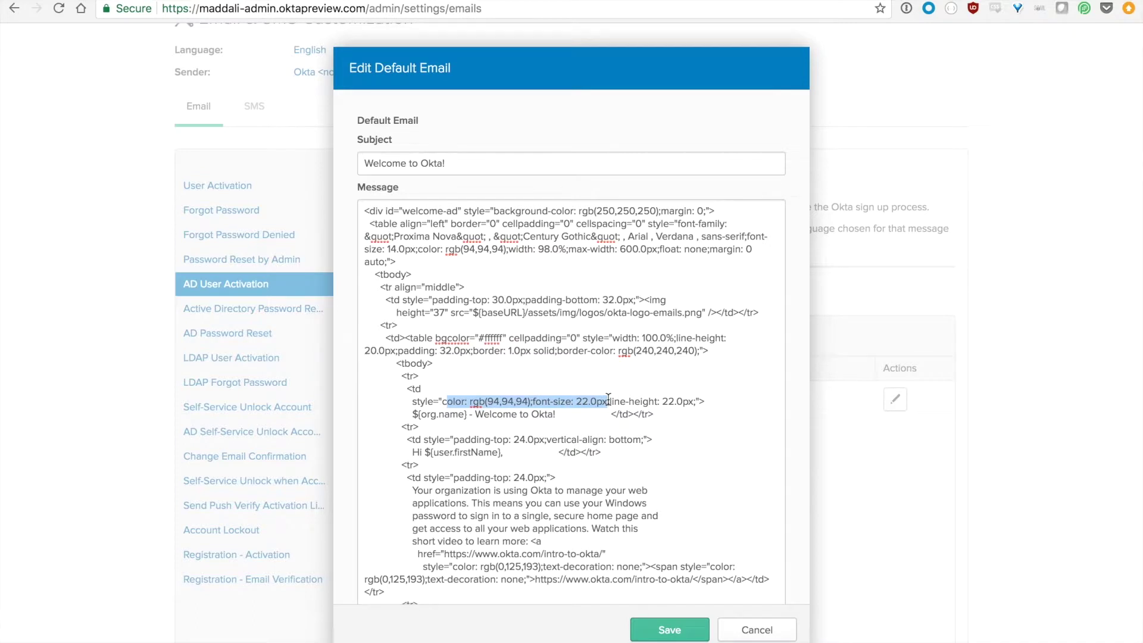
left_click(607, 401)
scroll(607, 401, "down", 2)
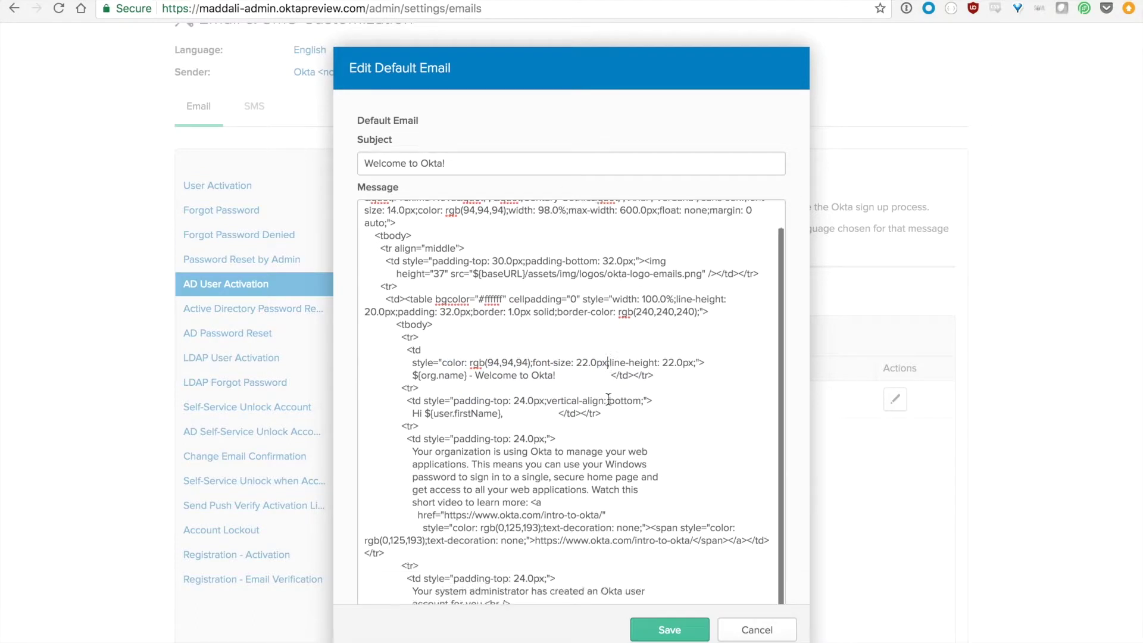
scroll(607, 402, "down", 3)
scroll(477, 230, "up", 1)
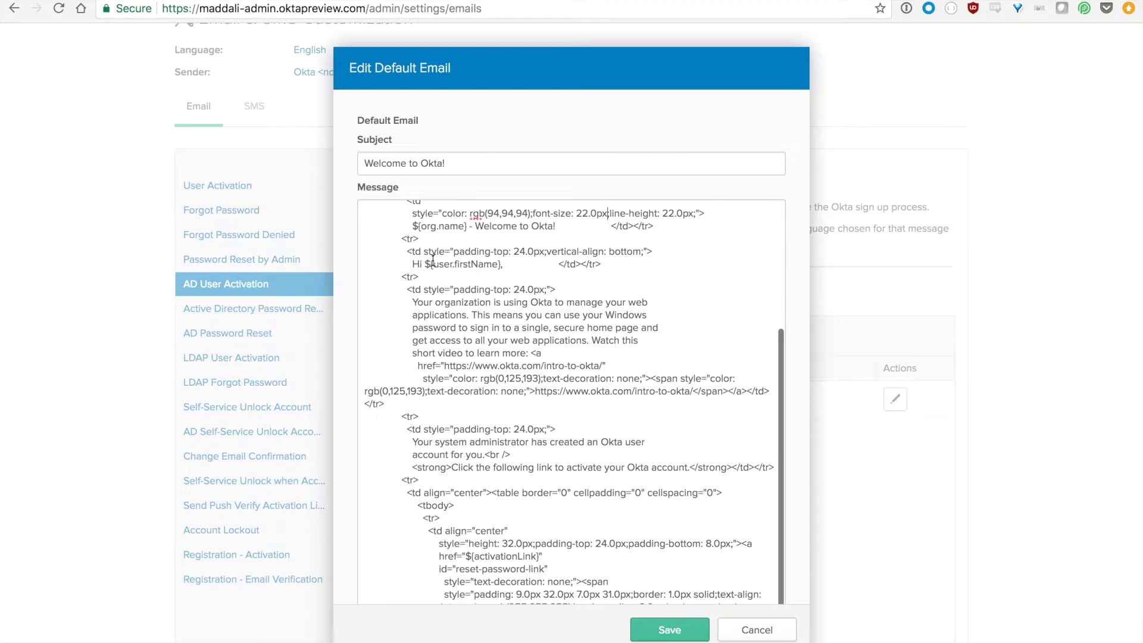
left_click_drag(424, 264, 503, 263)
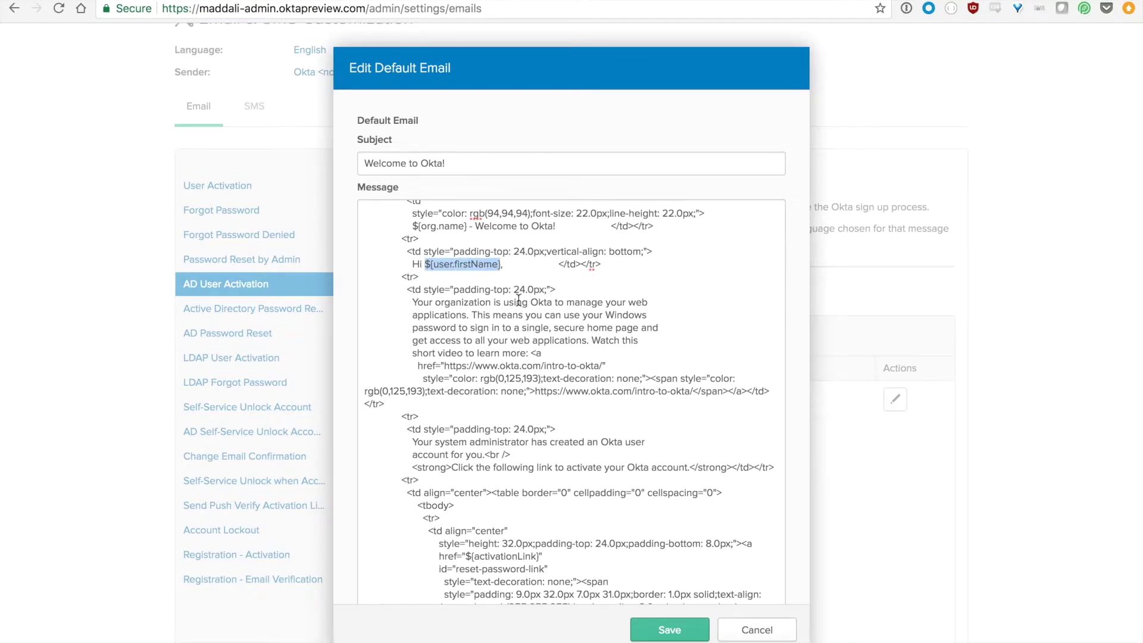
scroll(518, 301, "down", 1)
scroll(517, 302, "down", 2)
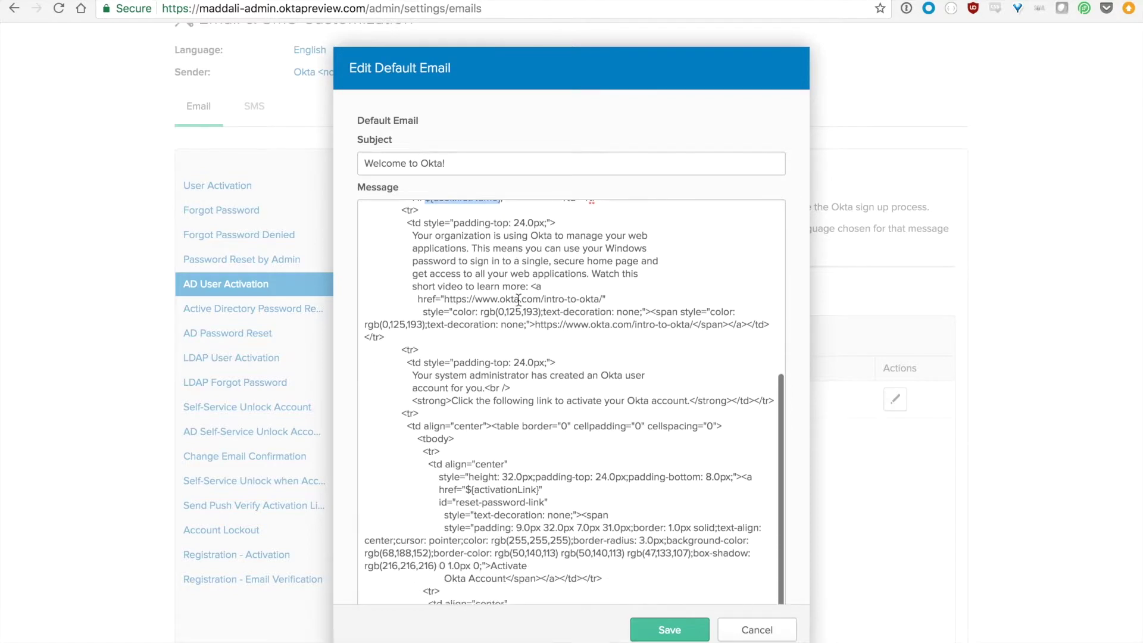
scroll(517, 301, "down", 2)
scroll(518, 301, "down", 1)
scroll(517, 301, "down", 2)
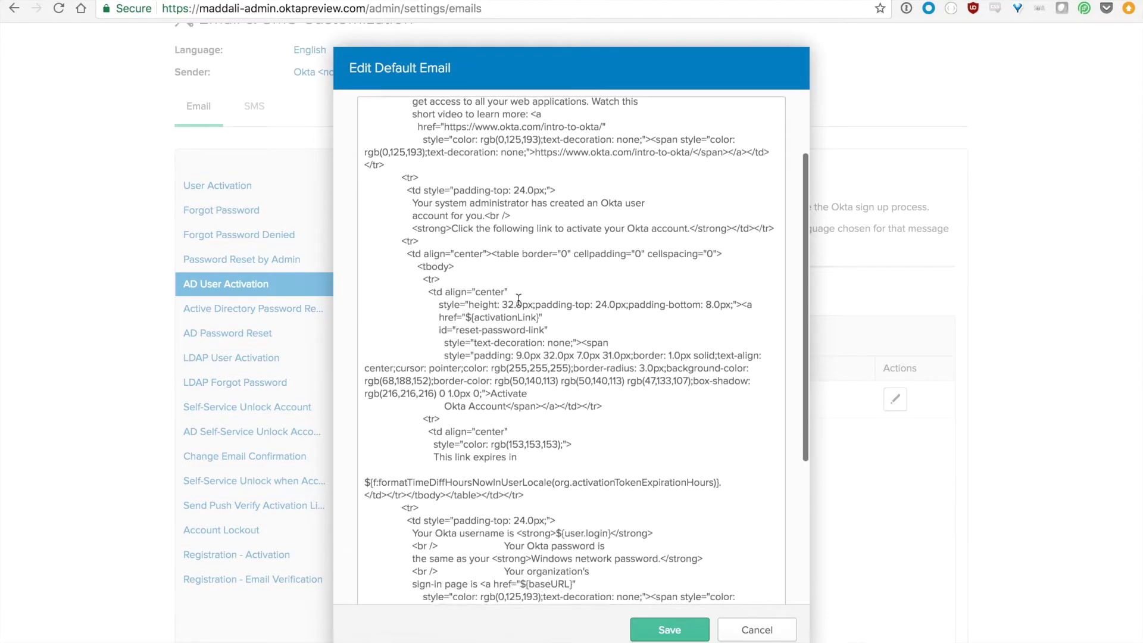
scroll(517, 300, "down", 3)
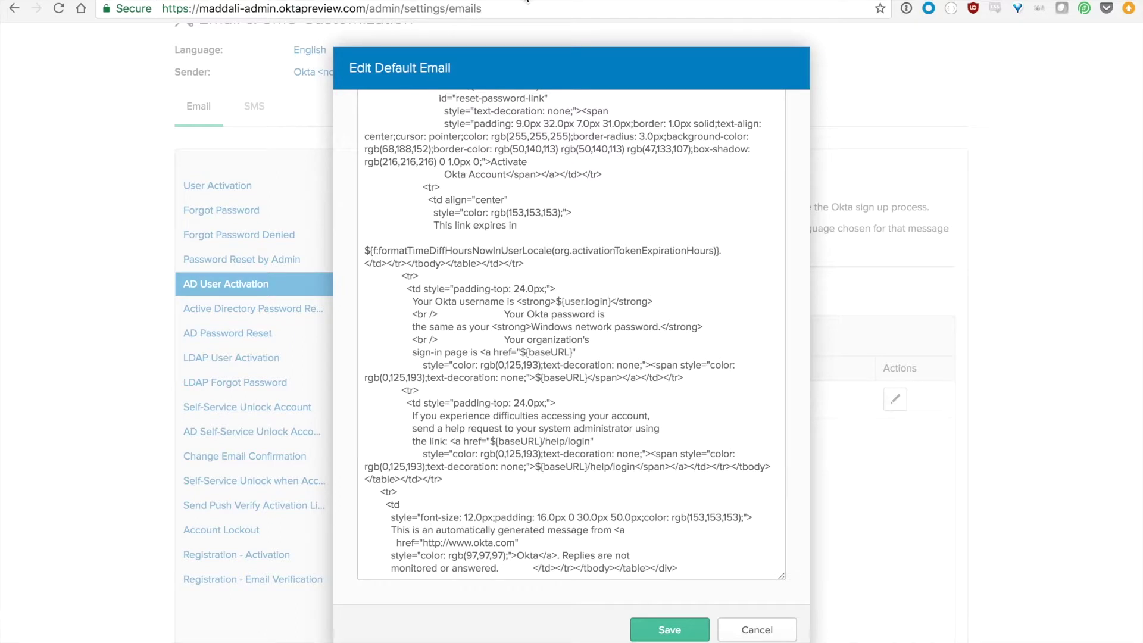
scroll(284, 303, "up", 2)
scroll(283, 304, "up", 3)
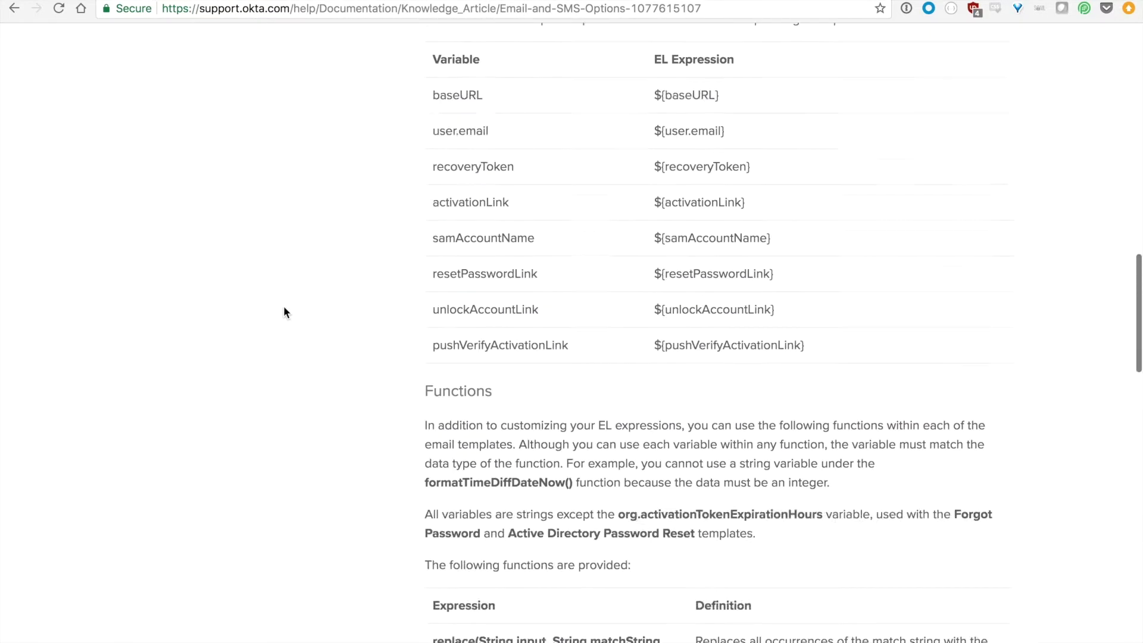
scroll(283, 306, "up", 2)
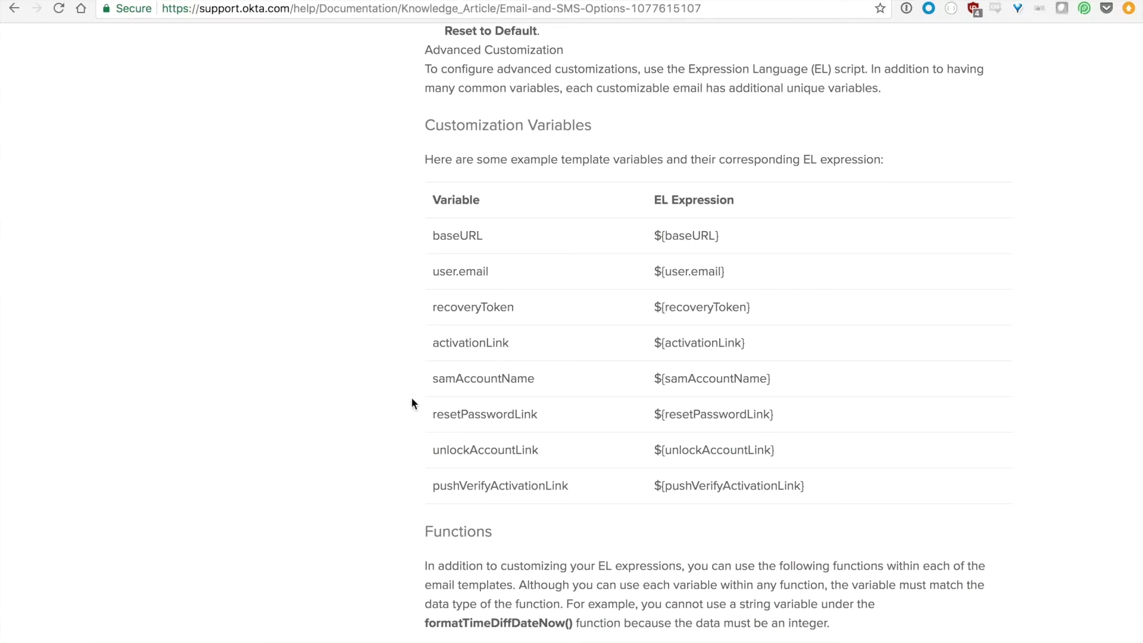
scroll(318, 435, "down", 2)
scroll(317, 435, "down", 2)
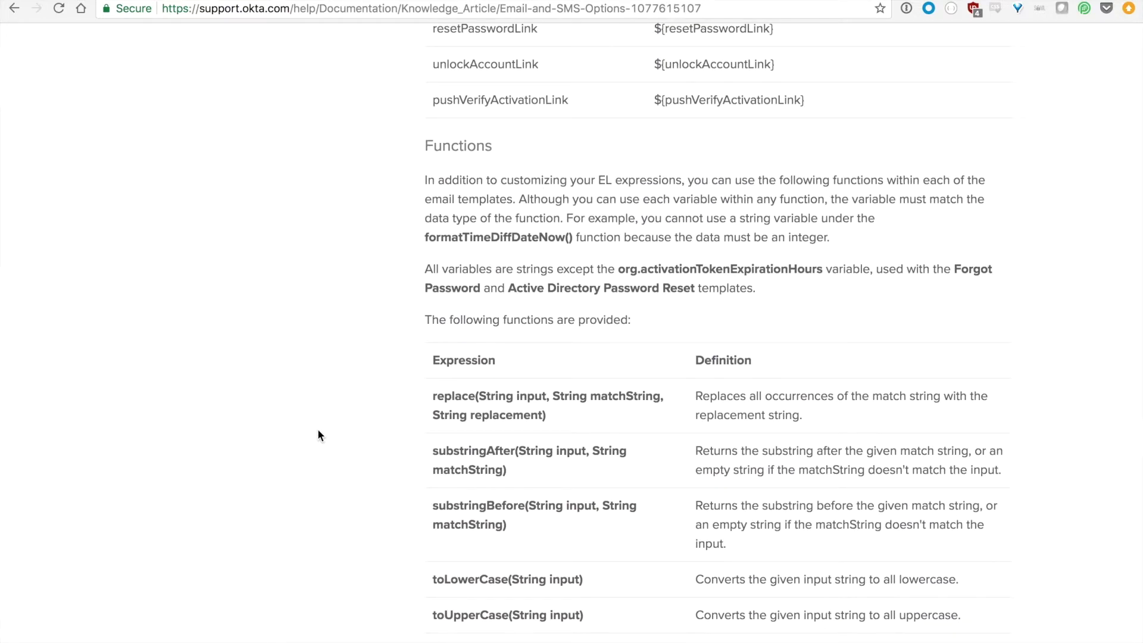
scroll(317, 435, "down", 1)
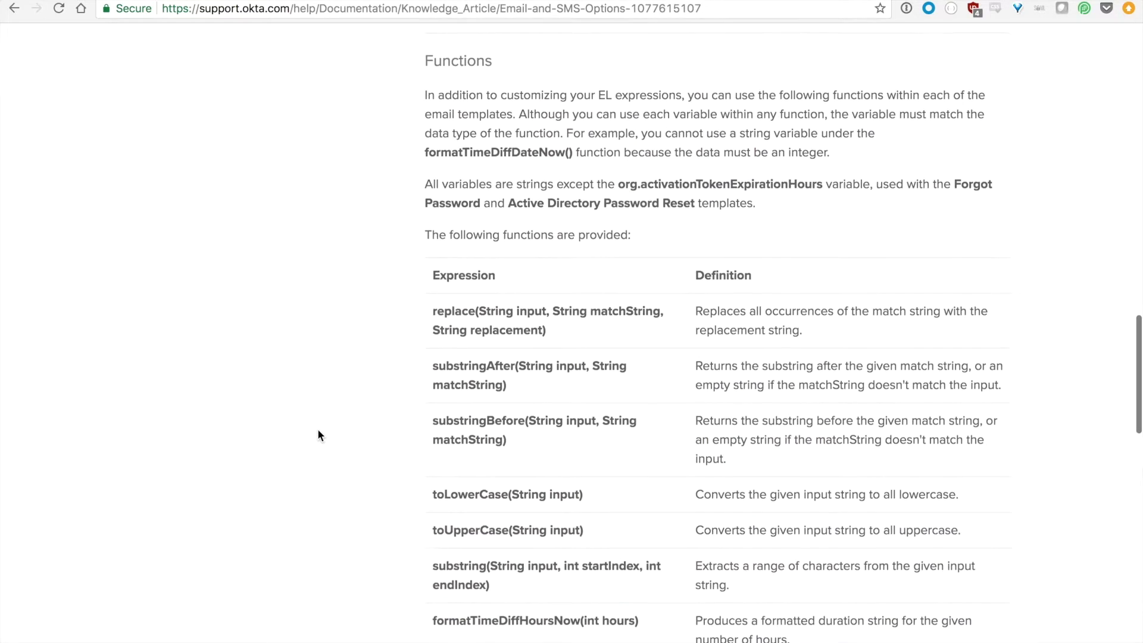
scroll(317, 435, "down", 1)
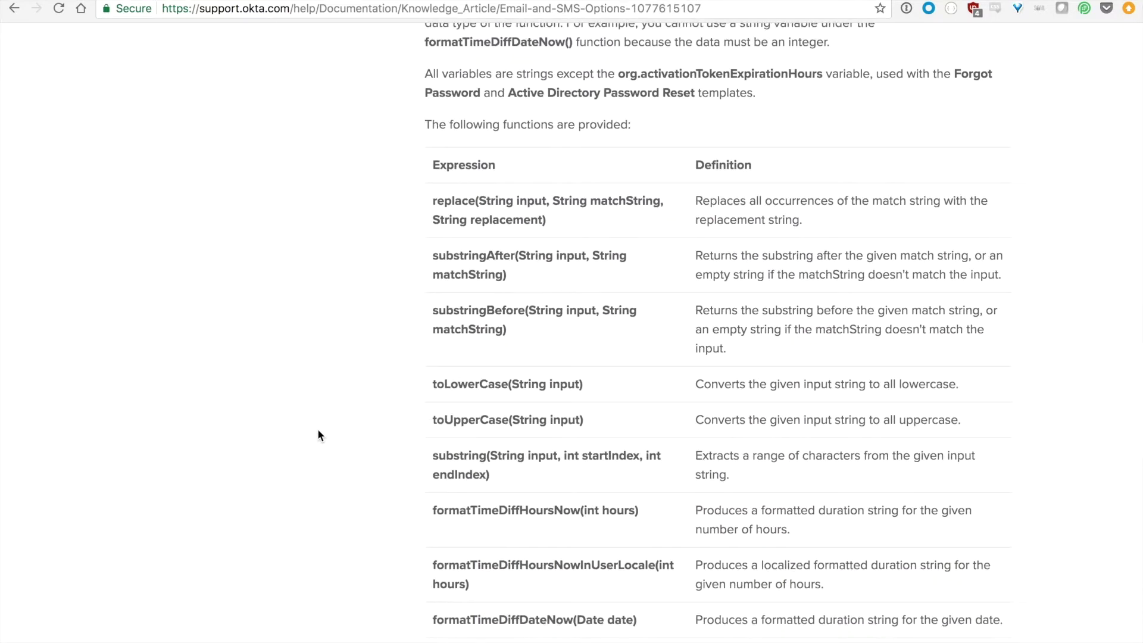
scroll(317, 435, "down", 1)
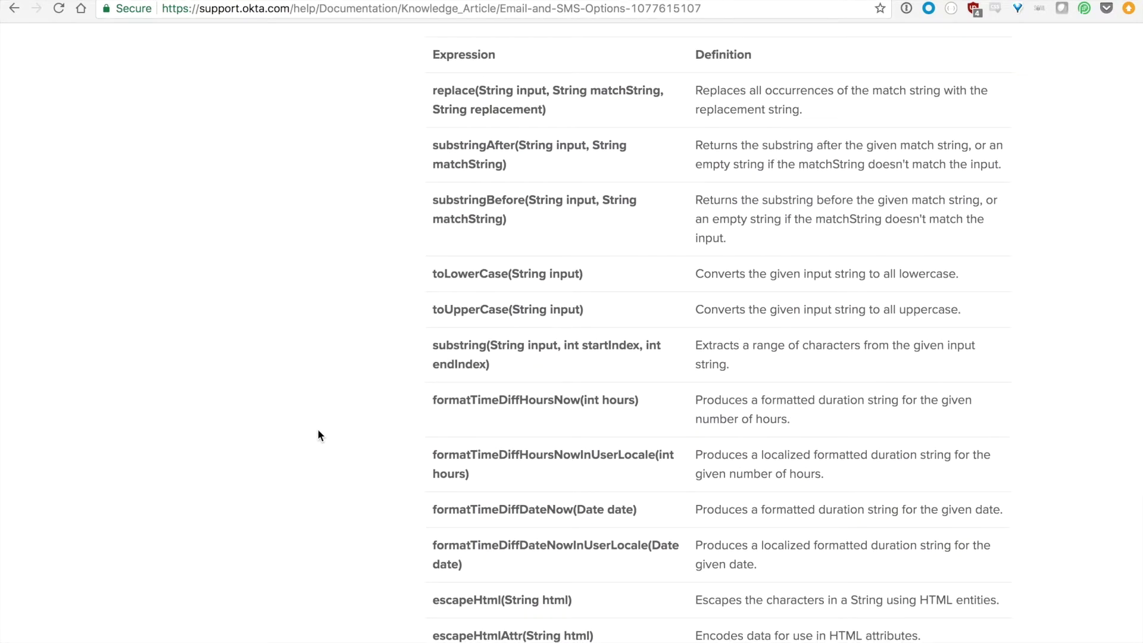
scroll(317, 435, "up", 2)
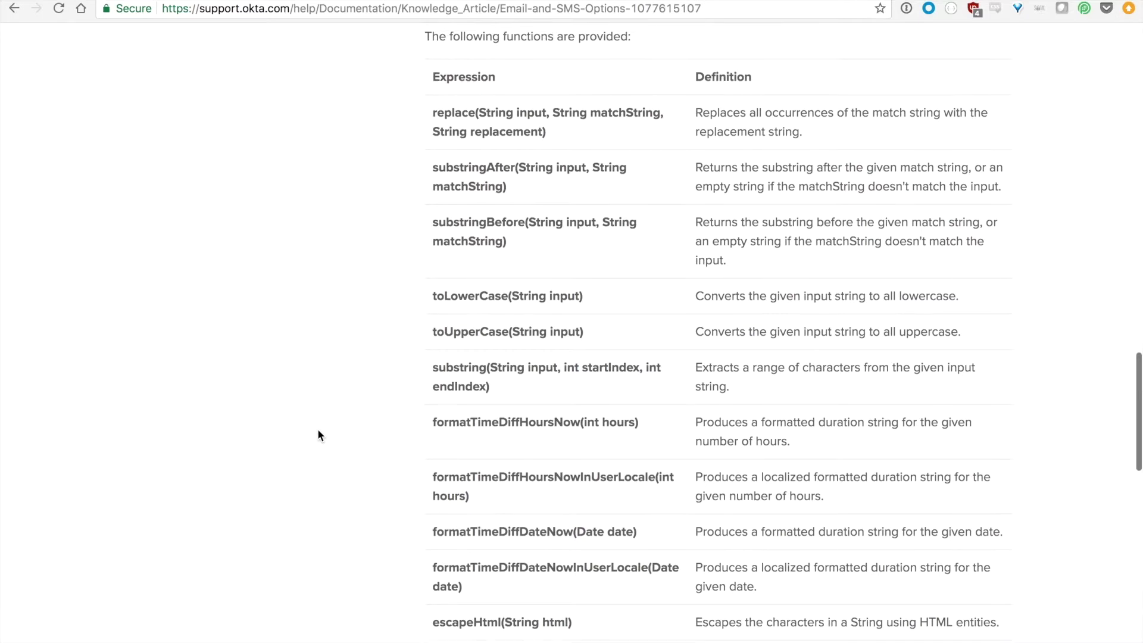
scroll(319, 435, "up", 1)
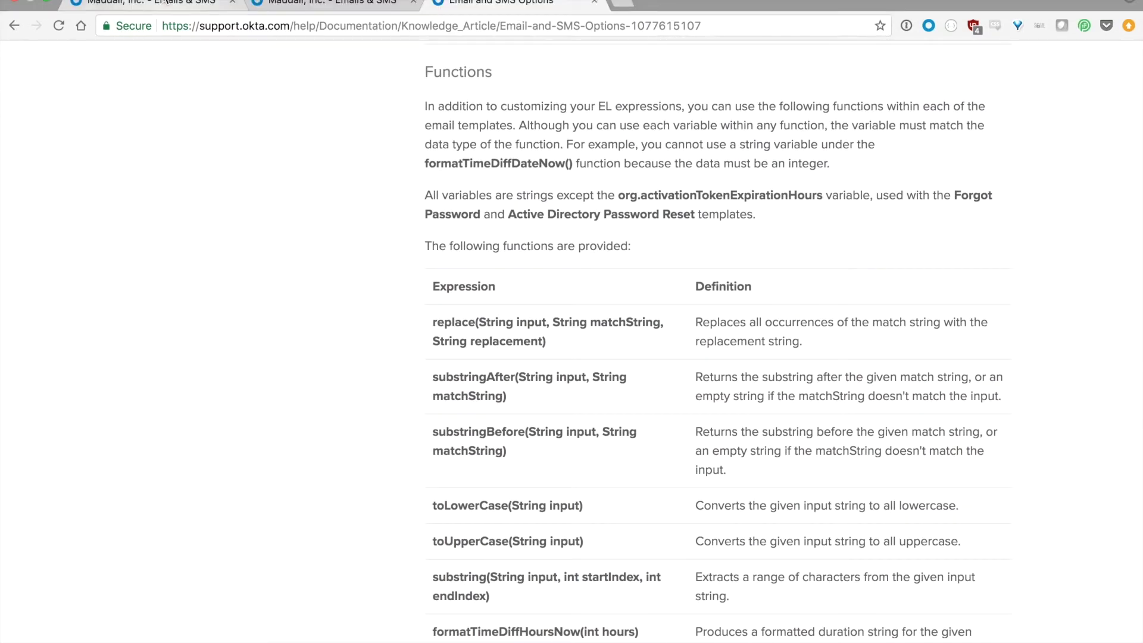
Return to the Okta Admin Console tab holding the Czech translation form.
left_click(134, 10)
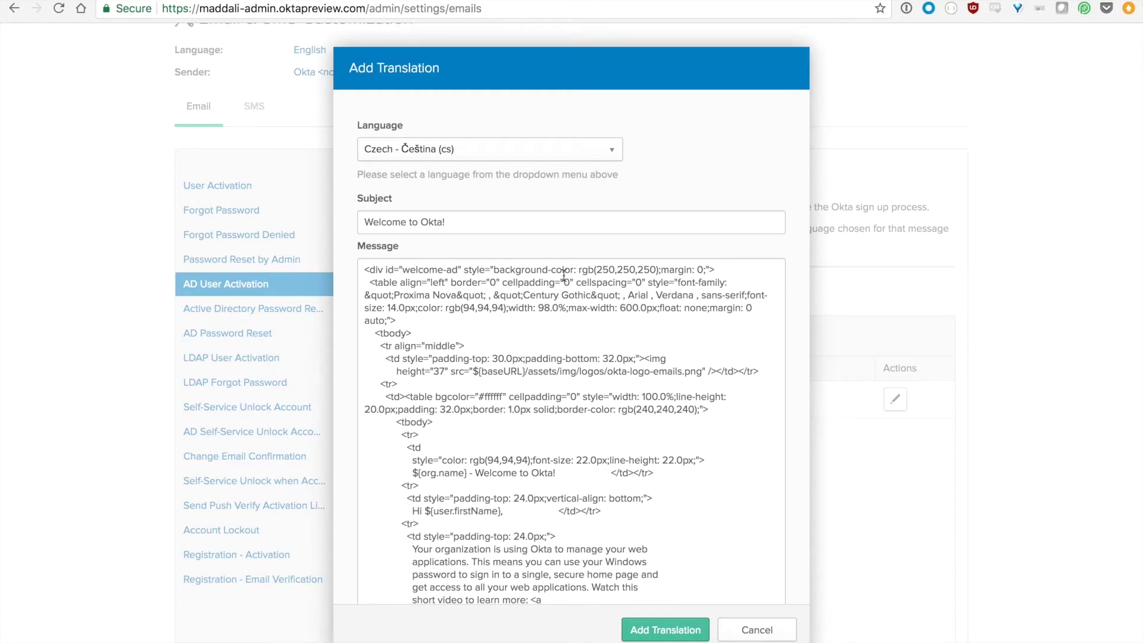
Review the translation languages from Czech to Ukrainian, keeping Czech selected.
left_click(542, 152)
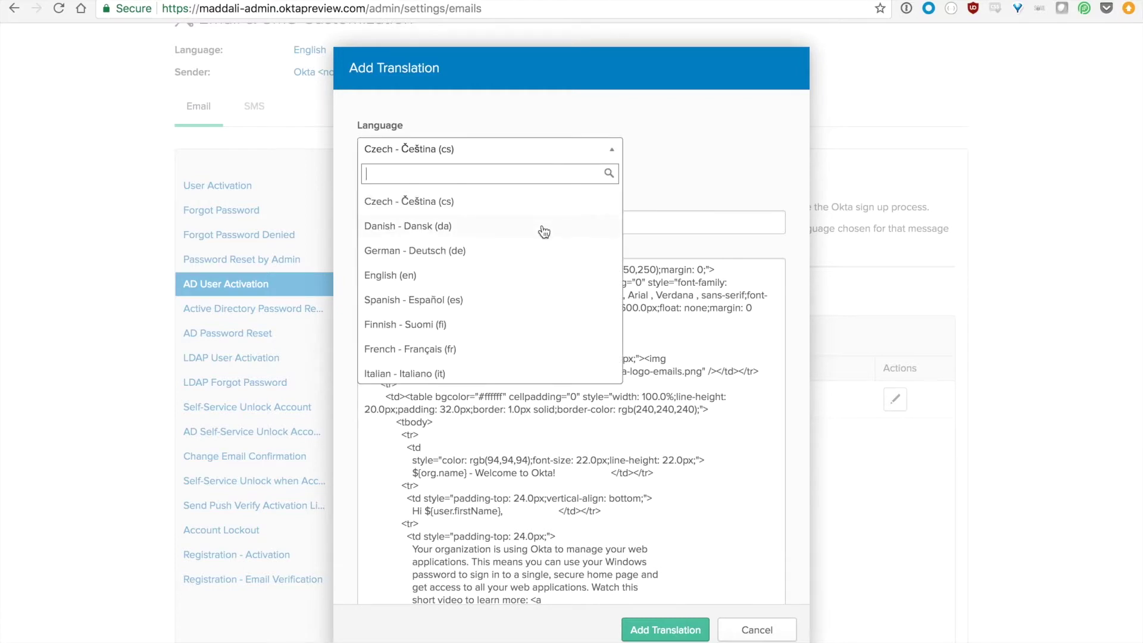
scroll(543, 227, "down", 1)
scroll(544, 230, "down", 3)
scroll(544, 231, "up", 1)
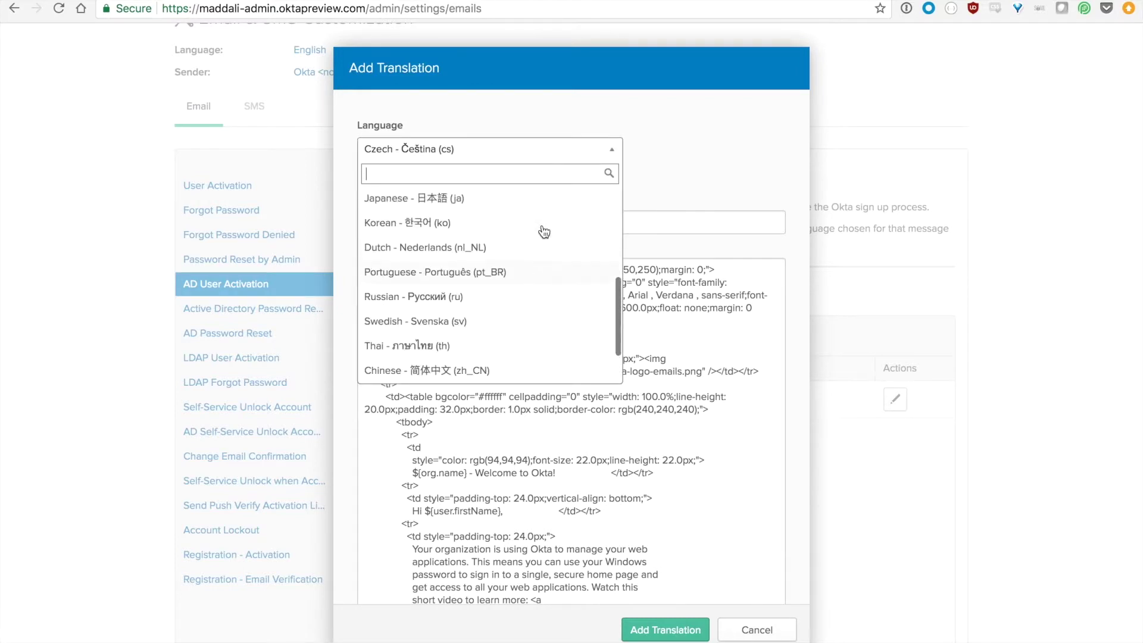
scroll(544, 231, "up", 3)
scroll(542, 232, "down", 4)
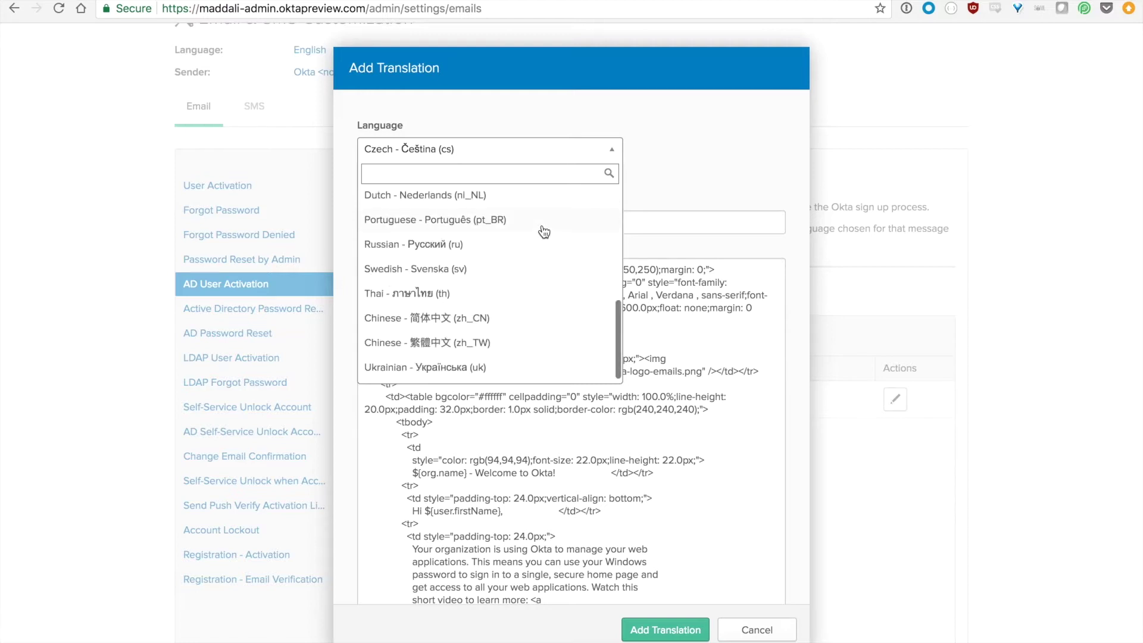
left_click(706, 393)
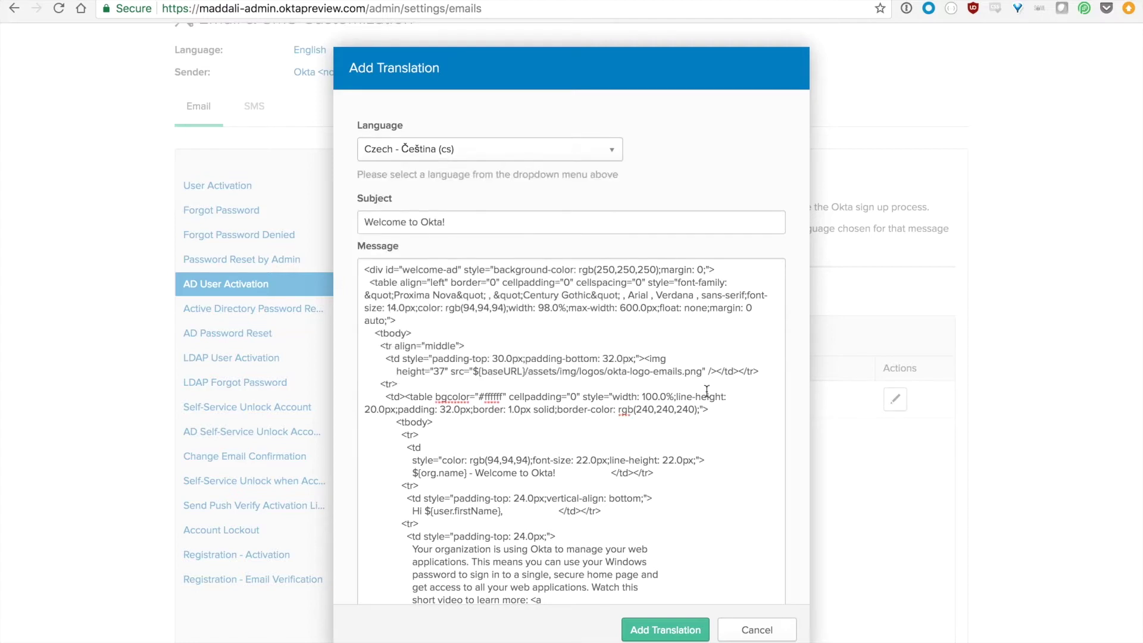